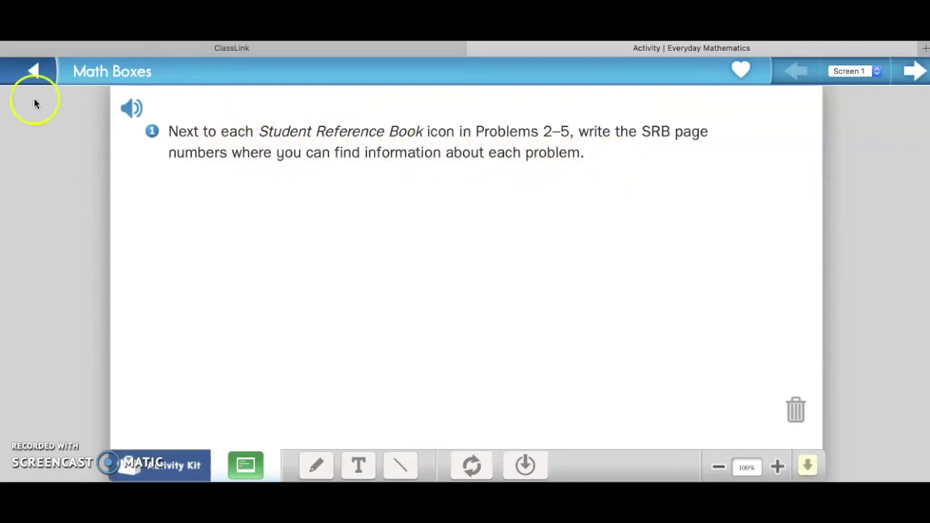
Play the read-aloud for problem 1 and go to Screen 2 of the Math Boxes activity
left_click(134, 109)
left_click(136, 109)
left_click(876, 73)
left_click(876, 73)
left_click(876, 72)
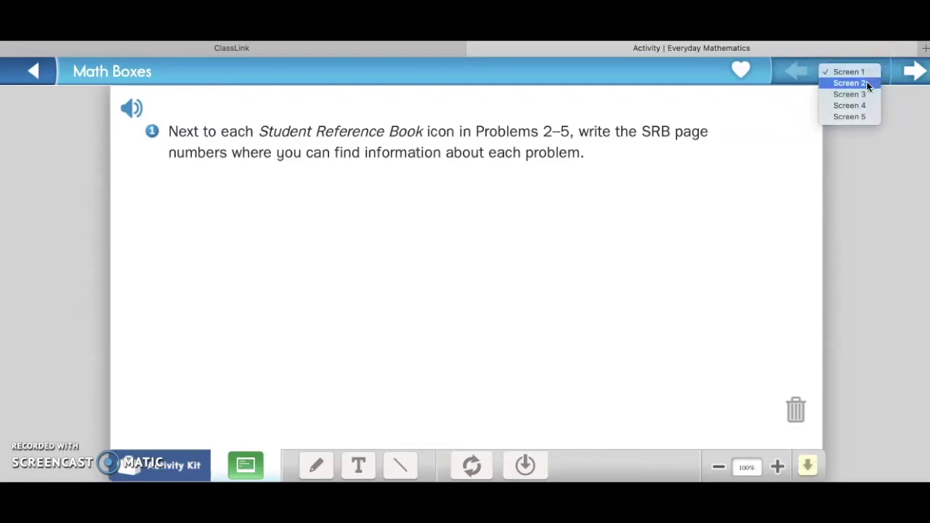
left_click(867, 84)
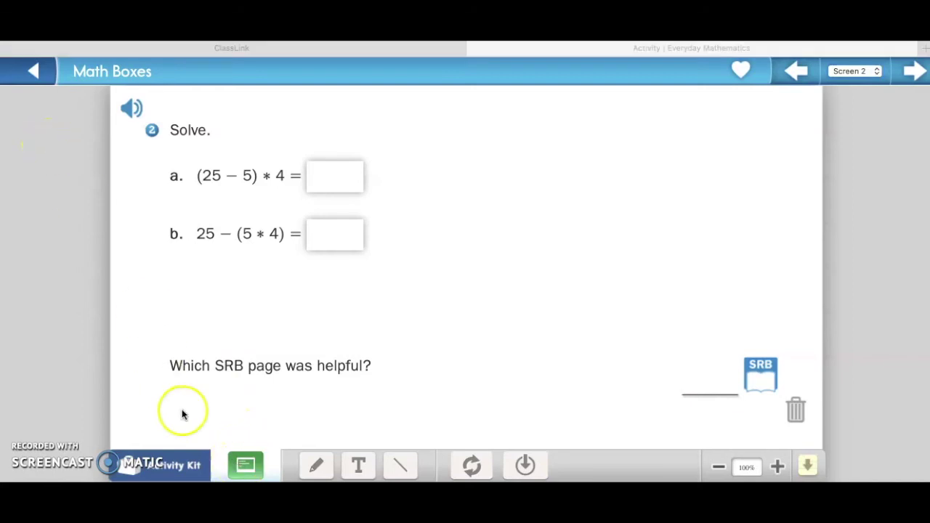
Open the Student Reference Book from the activity's reference resources
left_click(165, 469)
left_click(167, 466)
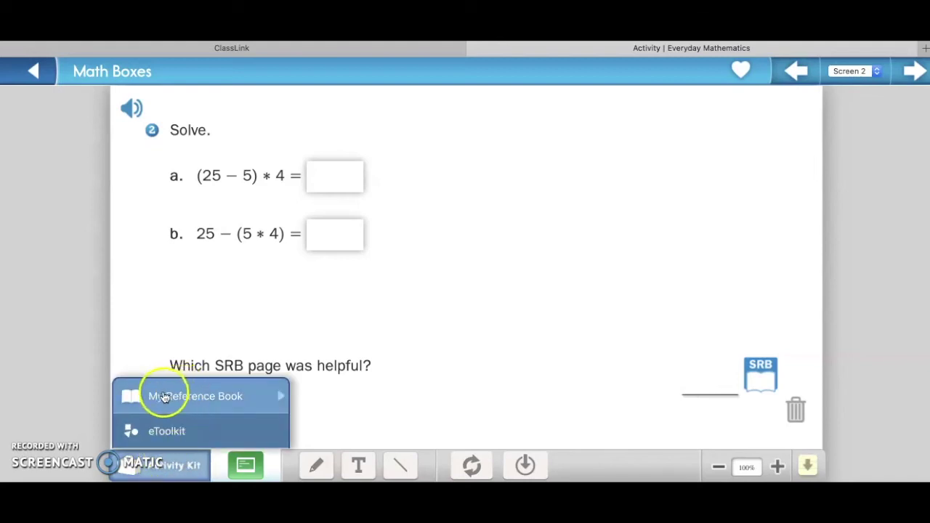
left_click(220, 394)
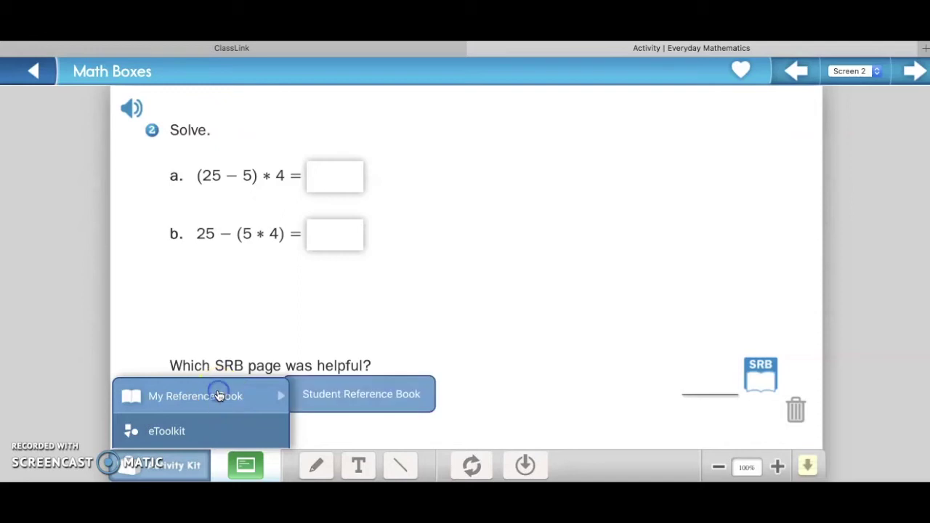
left_click(365, 396)
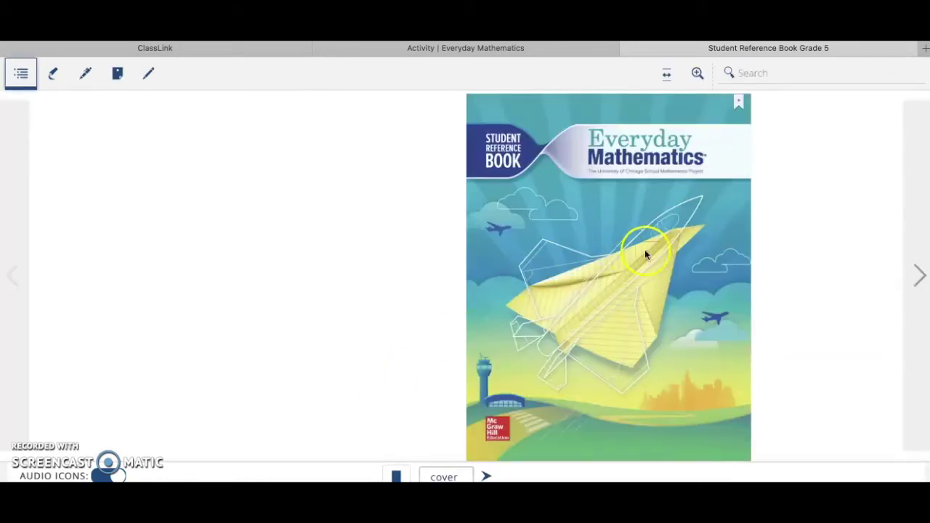
Switch between the Student Reference Book and the Math Boxes activity to review problem 2
left_click(519, 50)
left_click(678, 53)
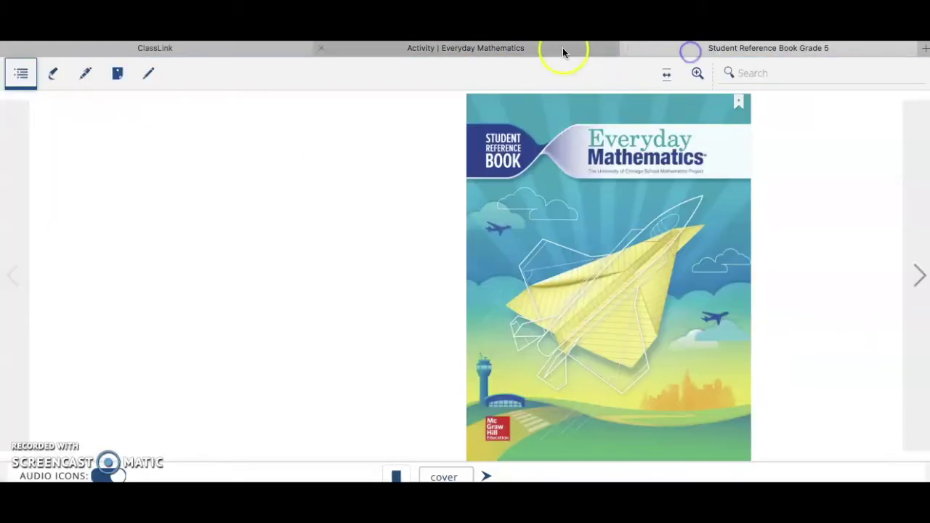
left_click(541, 46)
left_click(742, 47)
left_click(563, 48)
left_click(700, 50)
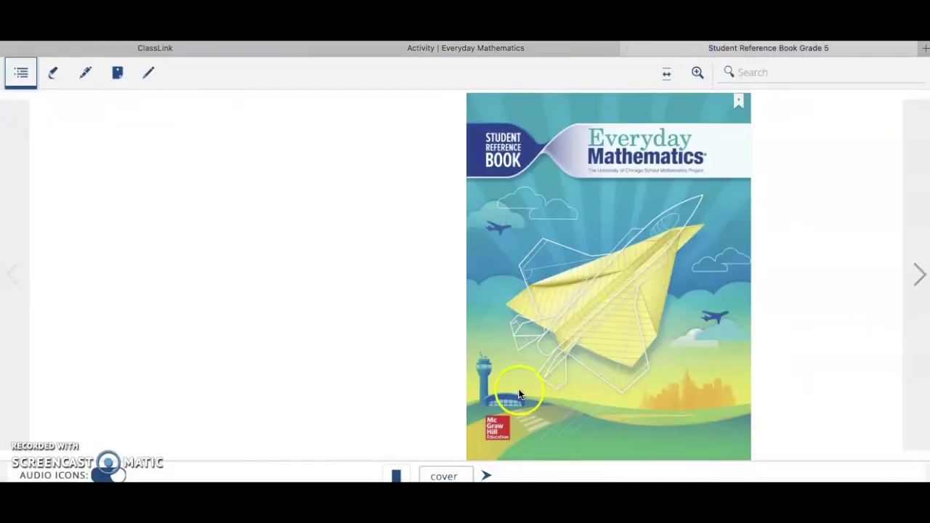
left_click(483, 49)
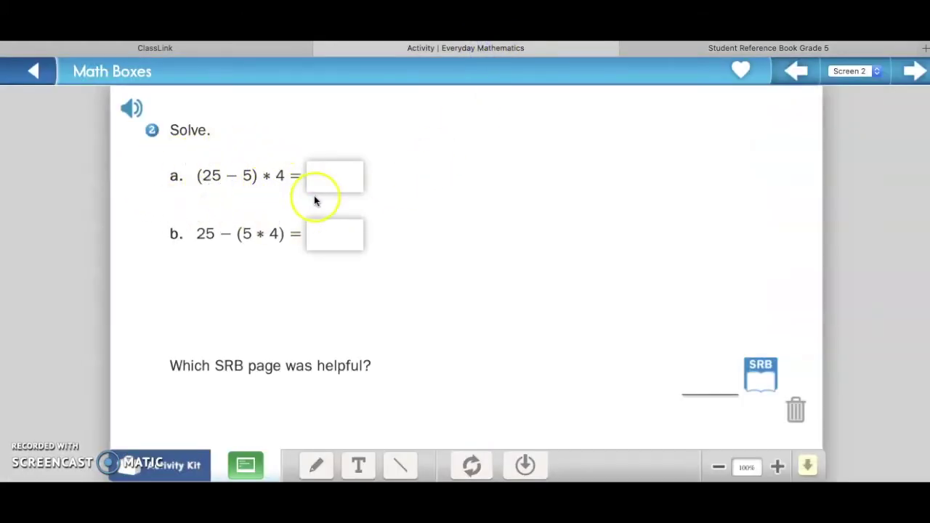
Return to the Student Reference Book and open its Index from the table of contents
left_click(676, 53)
left_click(21, 73)
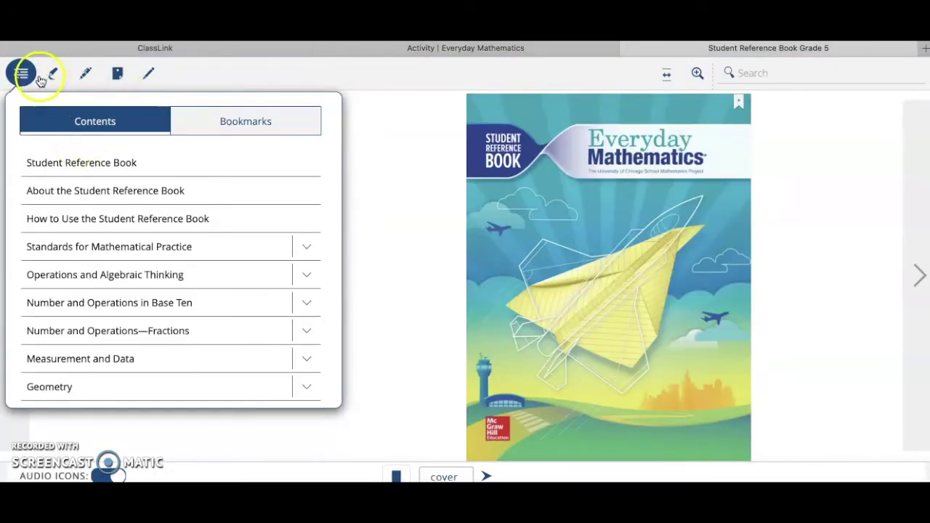
scroll(152, 210, "down", 5)
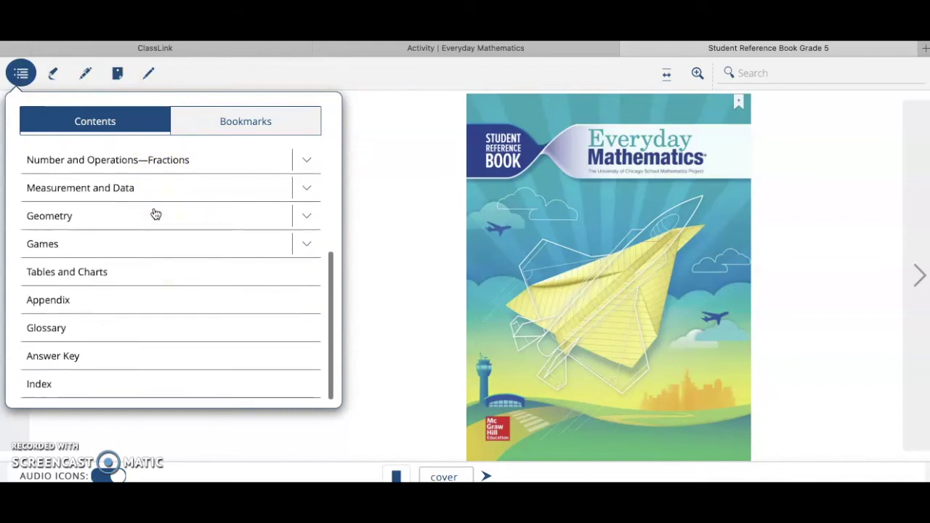
left_click(39, 388)
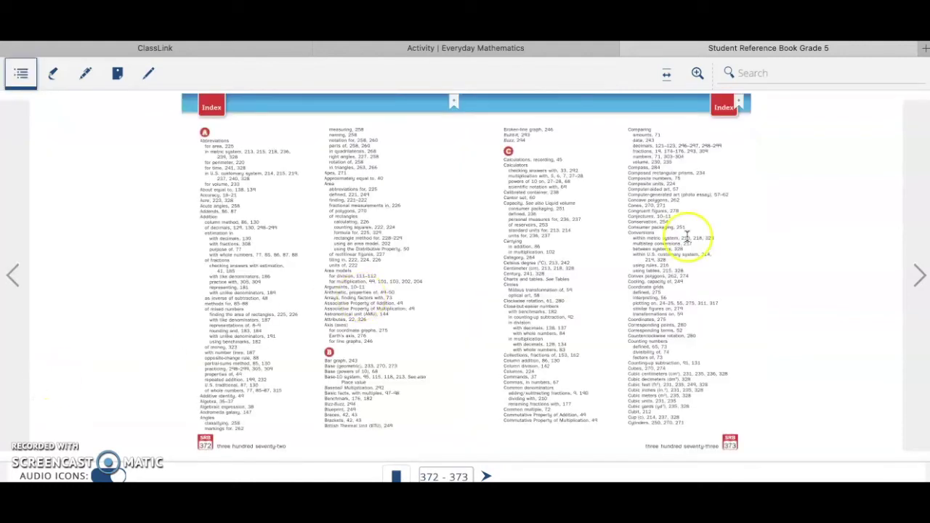
Examine the index entries on pages 372-373 up close and restore the full-page view
double_click(685, 237)
scroll(684, 237, "up", 2)
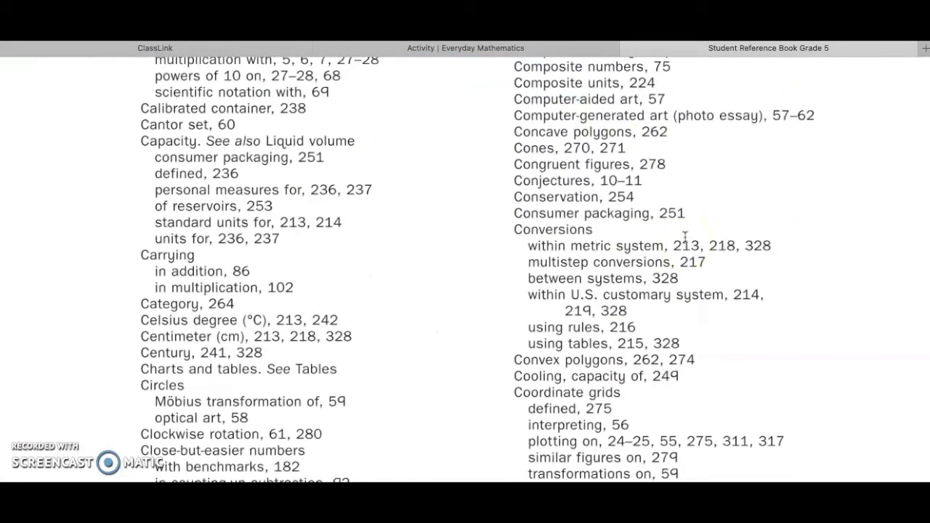
scroll(684, 238, "right", 5)
scroll(685, 238, "left", 3)
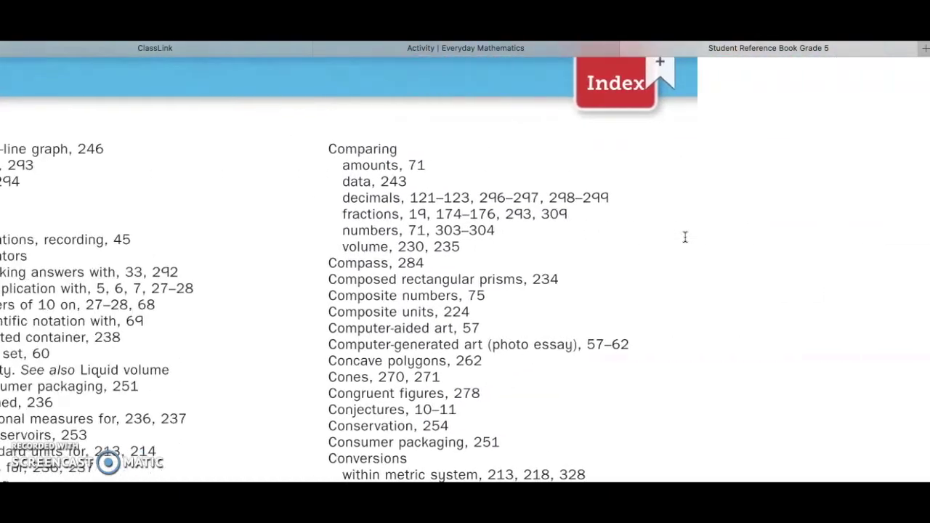
scroll(684, 237, "down", 5)
double_click(684, 238)
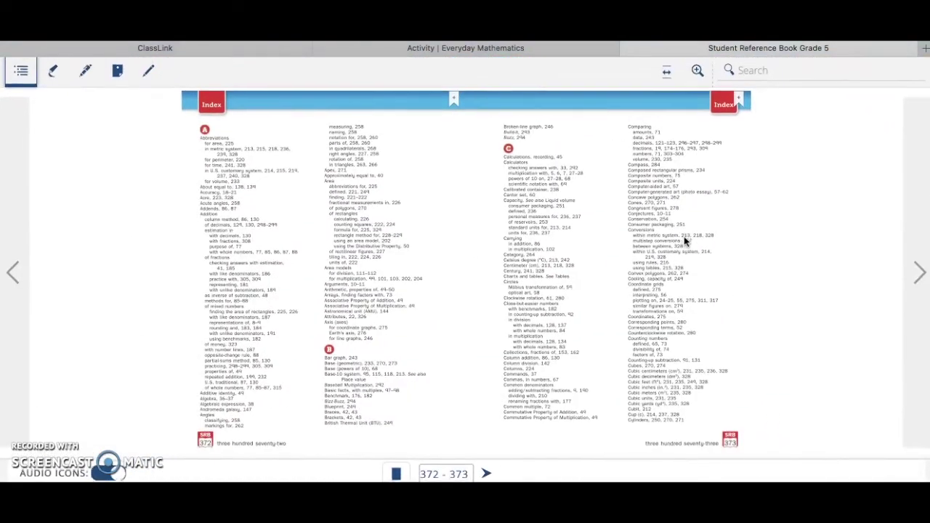
Page forward through the index to pages 382-383 and look up the Parentheses entry
left_click(917, 278)
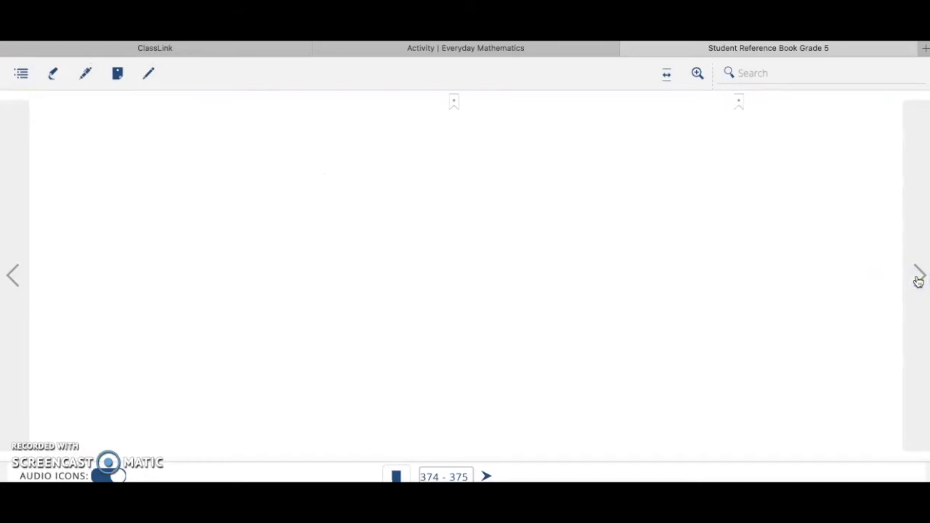
left_click(917, 278)
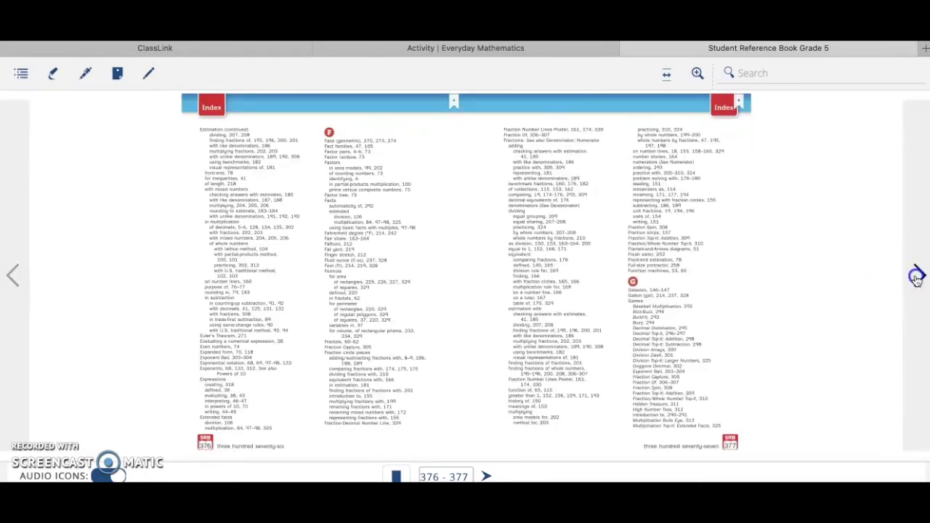
left_click(917, 278)
left_click(917, 280)
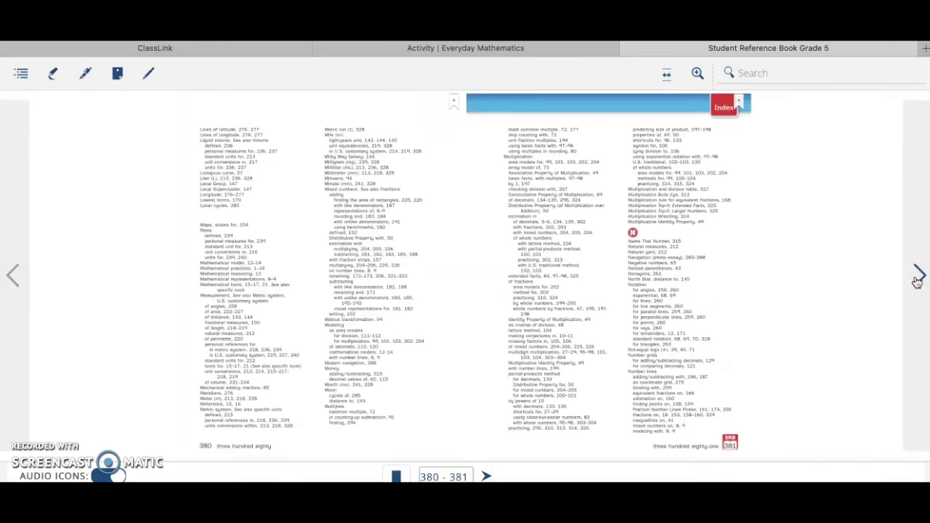
left_click(917, 279)
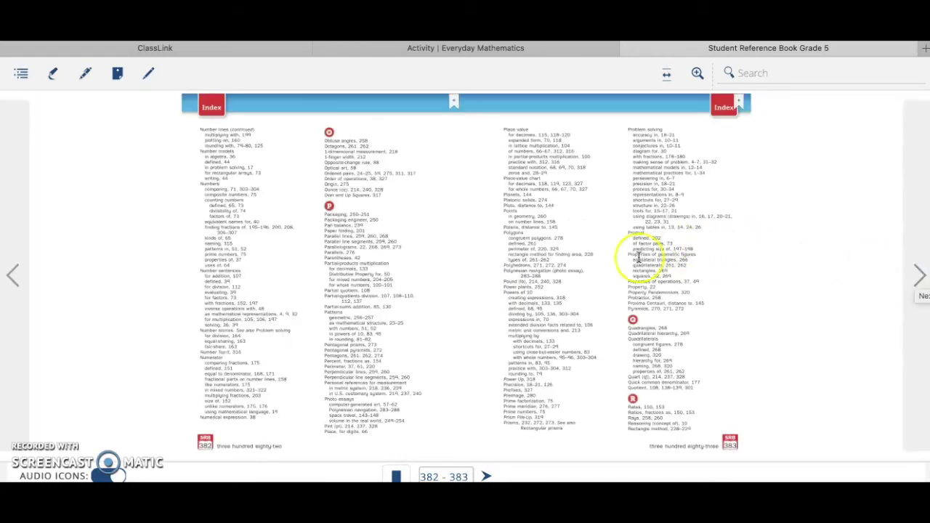
scroll(617, 264, "up", 5)
scroll(243, 258, "left", 5)
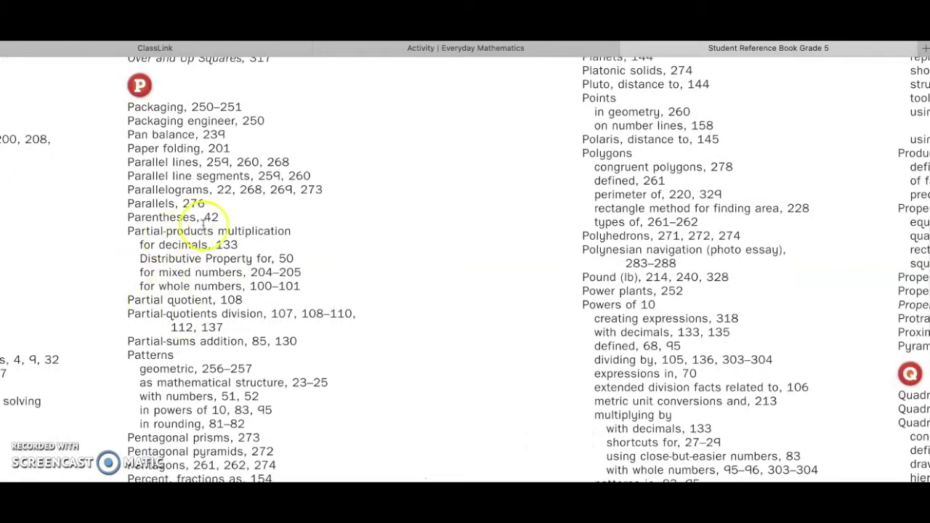
scroll(235, 221, "down", 5)
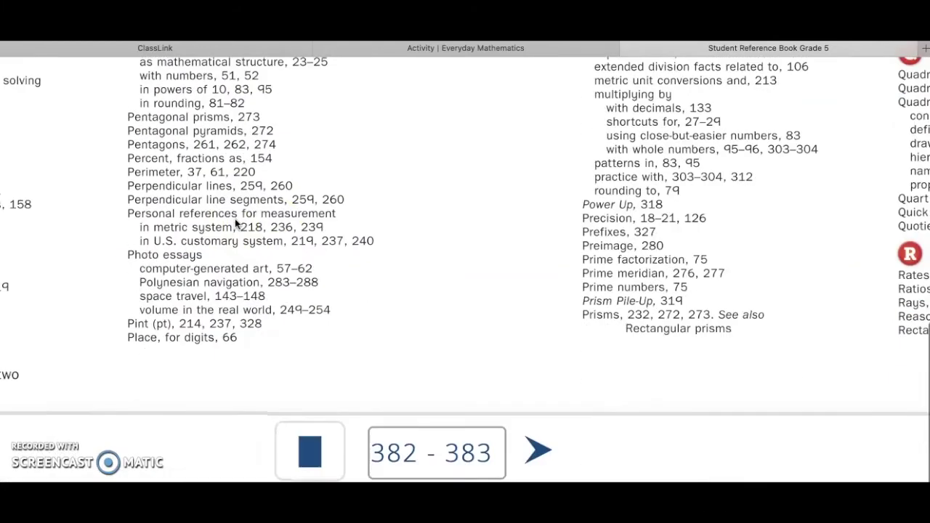
Go to page 42 of the reference book and read its Grouping Symbols explanation, examples and exercises
left_click(415, 476)
type("4")
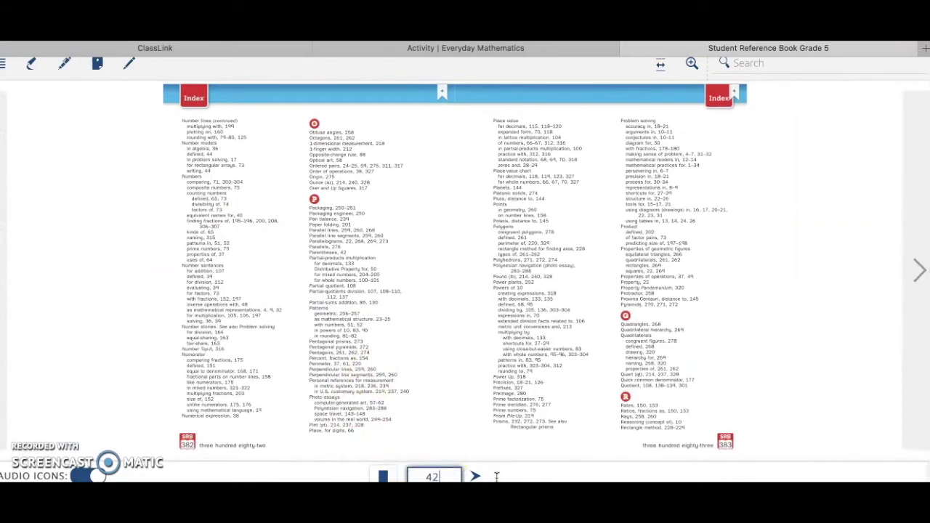
type("2")
key("Return")
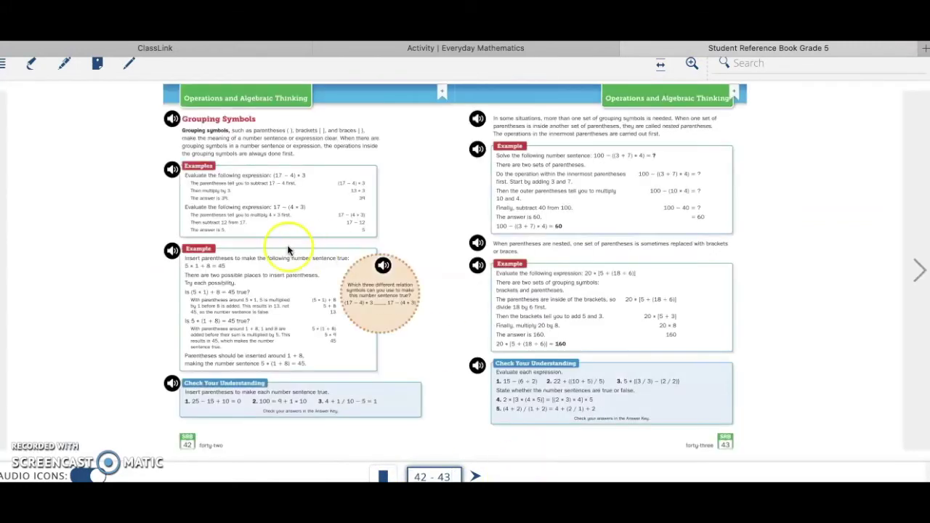
double_click(220, 129)
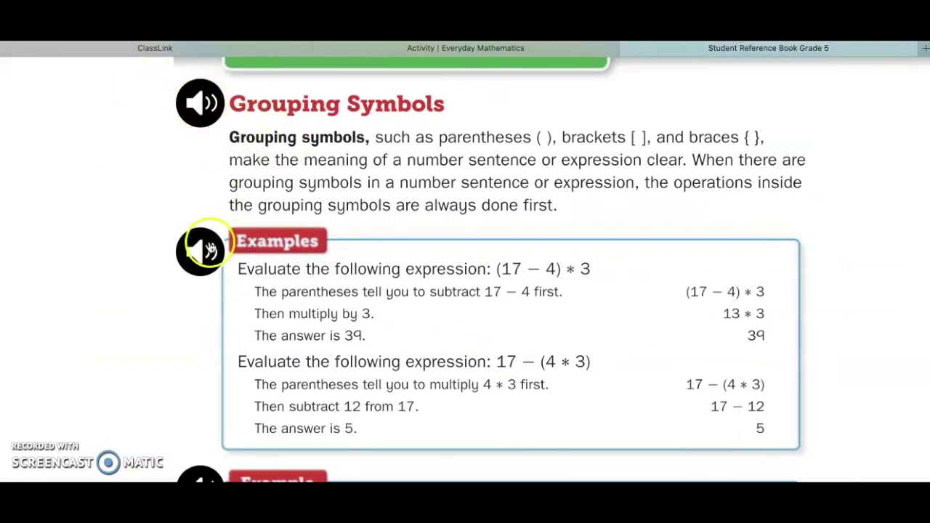
scroll(250, 242, "right", 2)
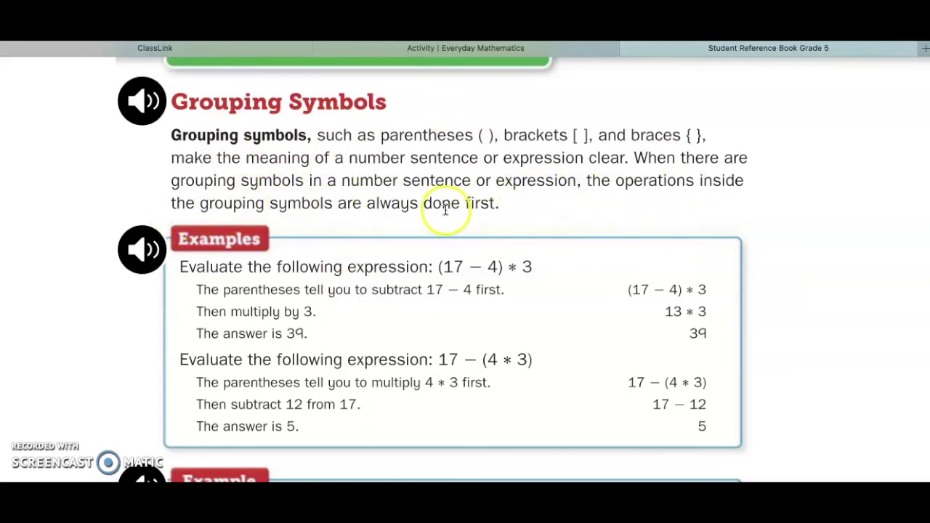
scroll(510, 207, "down", 10)
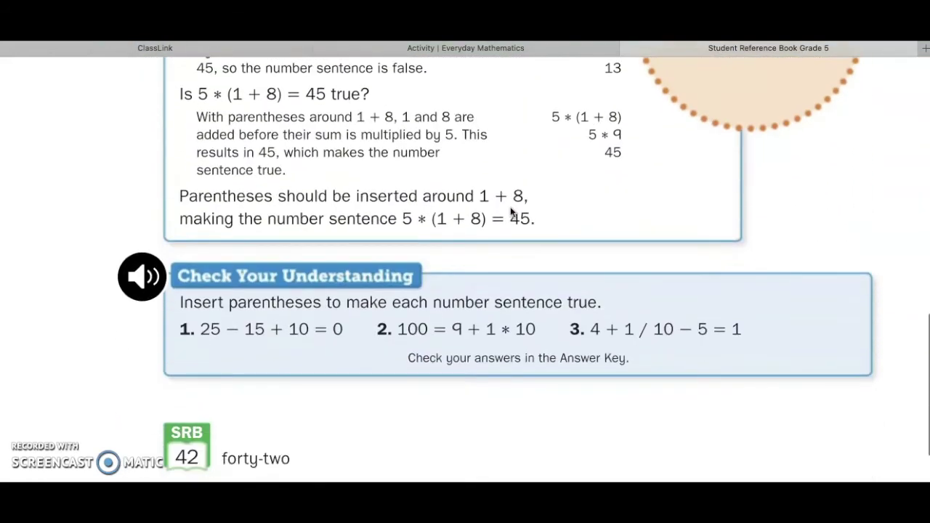
scroll(511, 212, "down", 3)
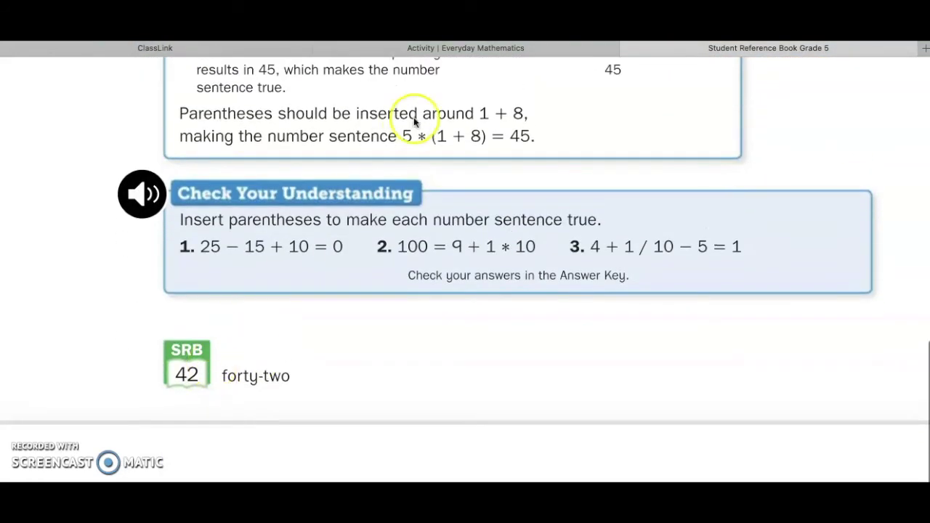
Return to the Math Boxes activity and add the text 42 beside the SRB page blank for problem 2
left_click(454, 49)
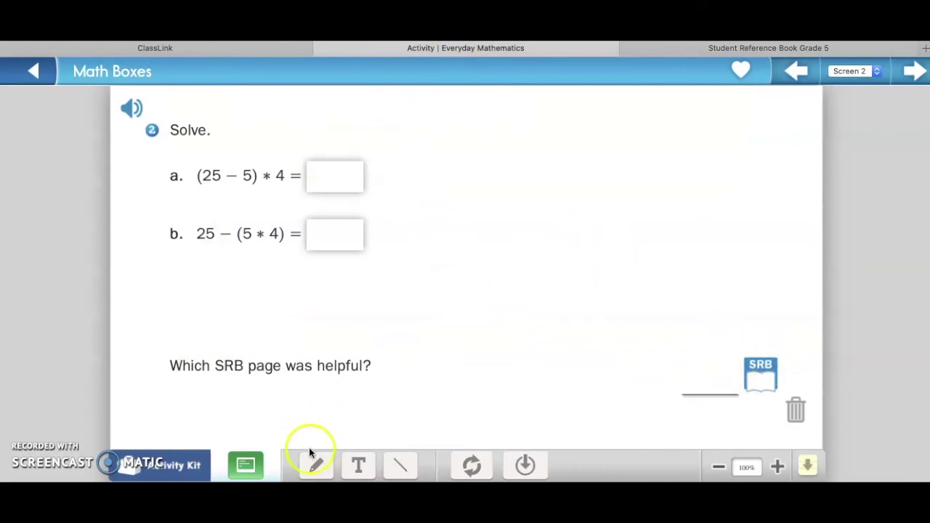
left_click(316, 469)
left_click(357, 468)
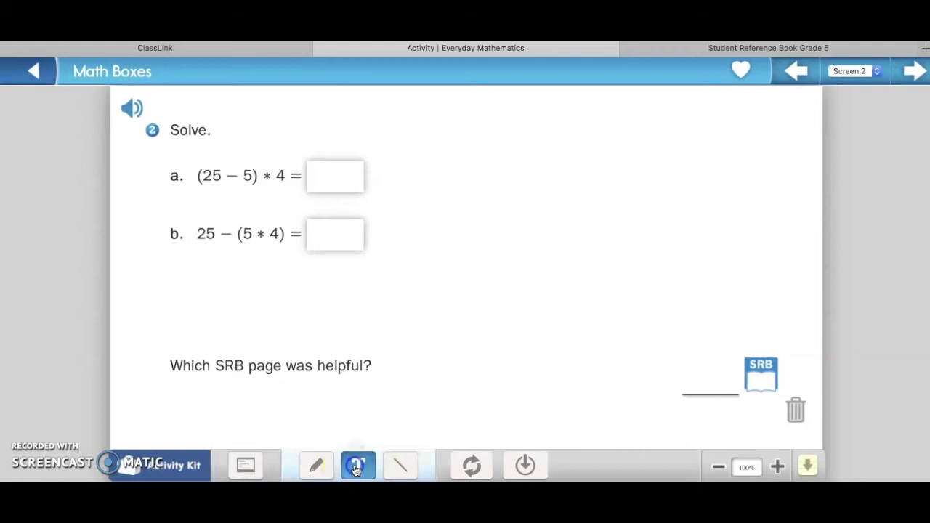
left_click(665, 382)
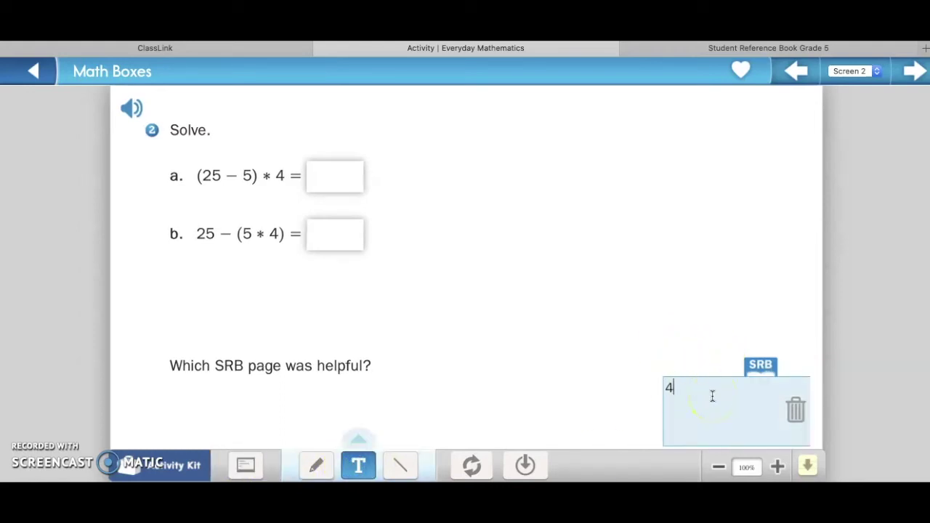
type("42")
left_click(699, 337)
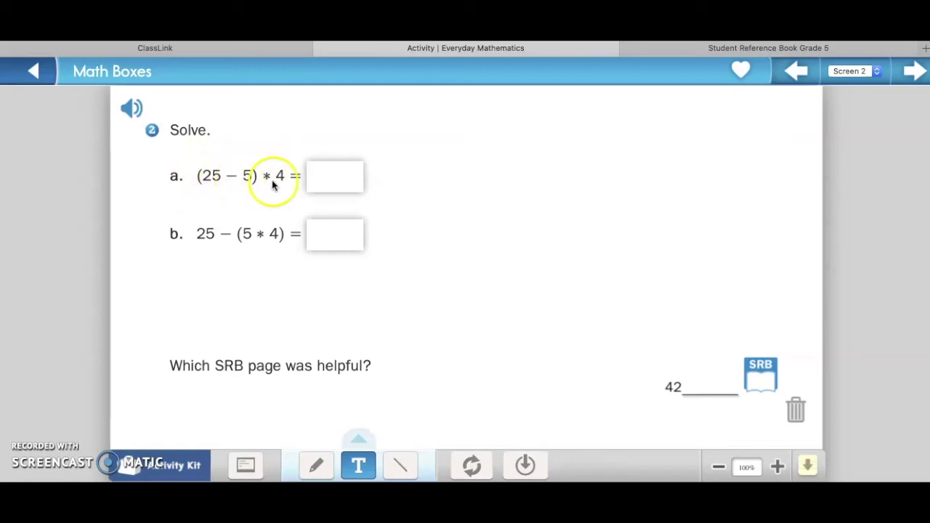
Save the work on Screen 2 and go to Screen 3
left_click(334, 176)
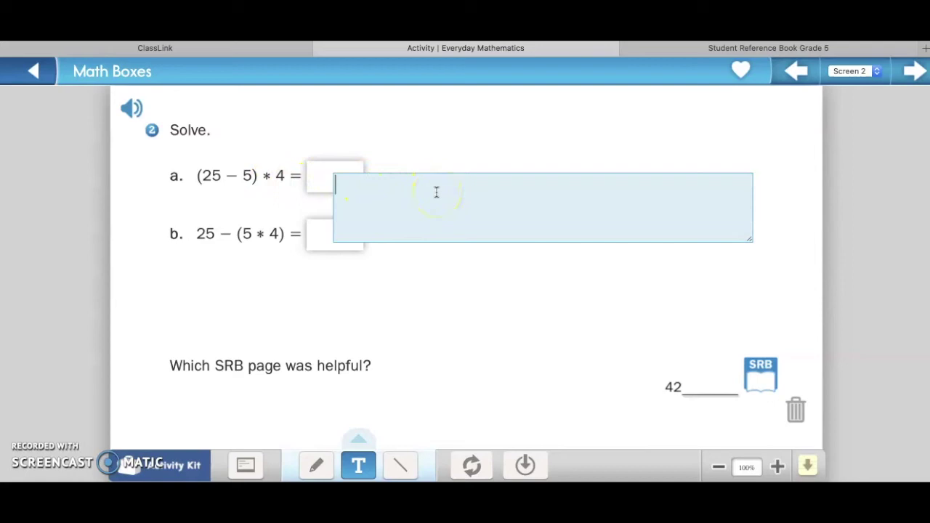
left_click(465, 283)
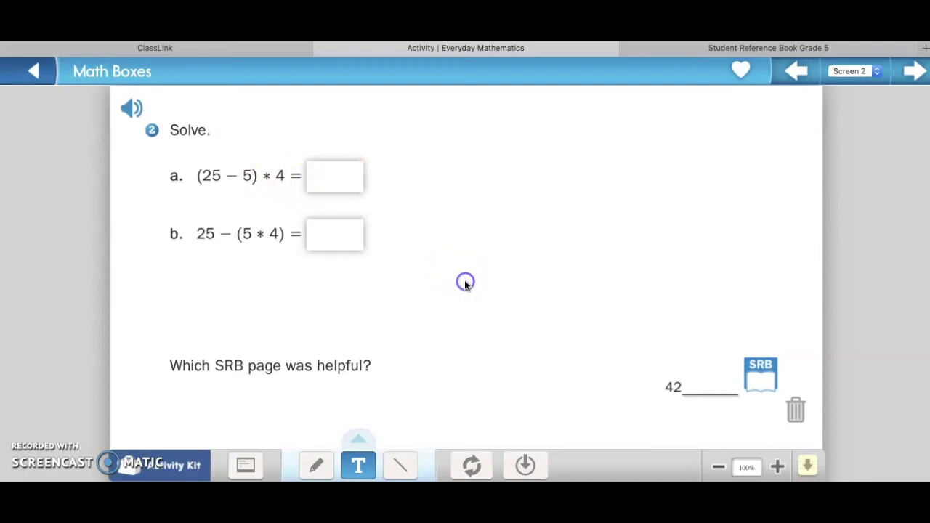
left_click(526, 463)
left_click(869, 72)
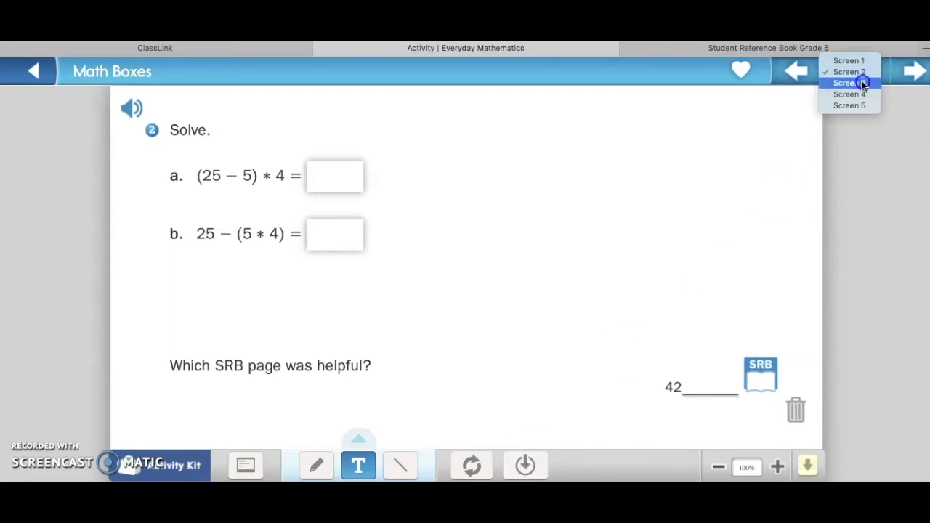
left_click(862, 83)
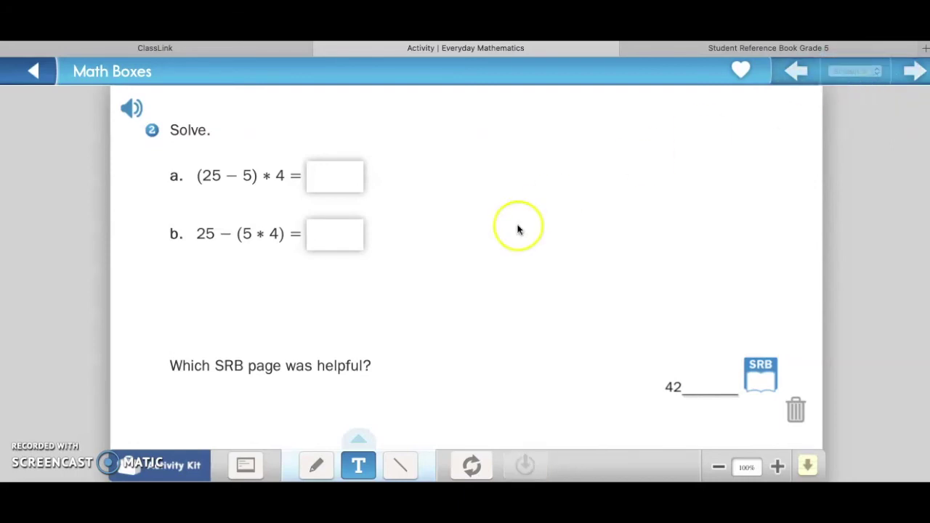
Review the unit conversion questions in problem 3 and switch between the activity and the reference book
scroll(573, 259, "down", 3)
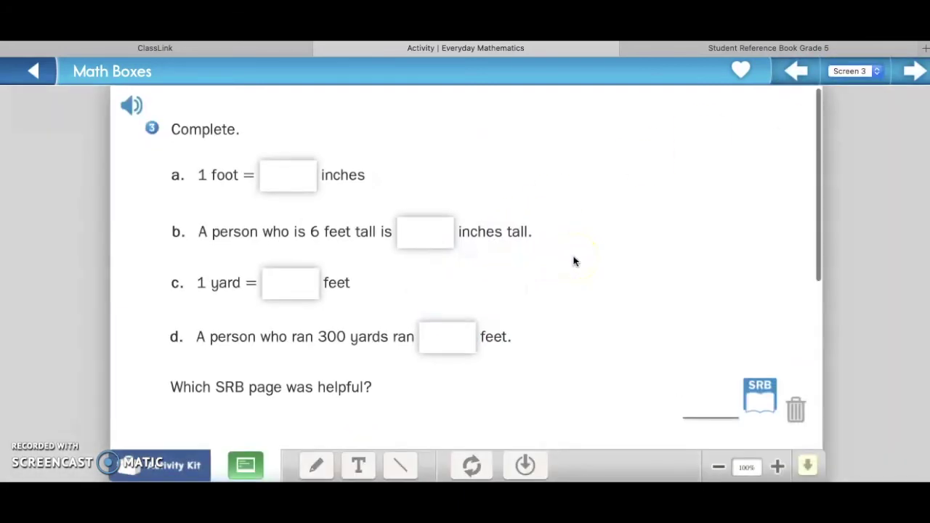
scroll(574, 260, "up", 3)
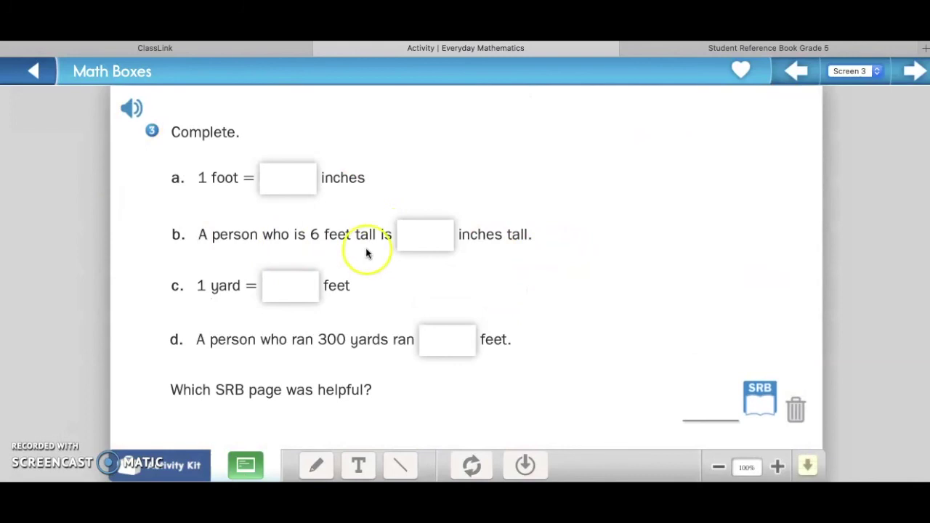
left_click(720, 48)
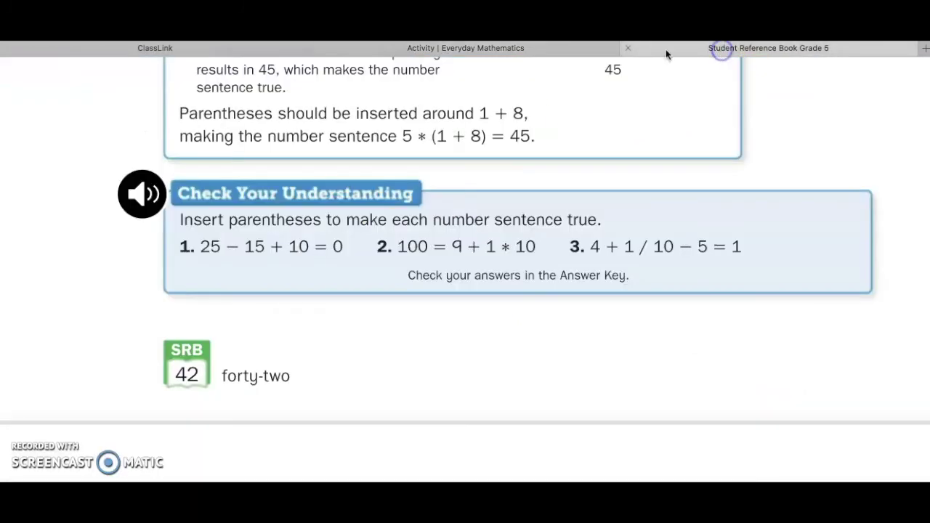
left_click(512, 47)
left_click(706, 48)
left_click(513, 47)
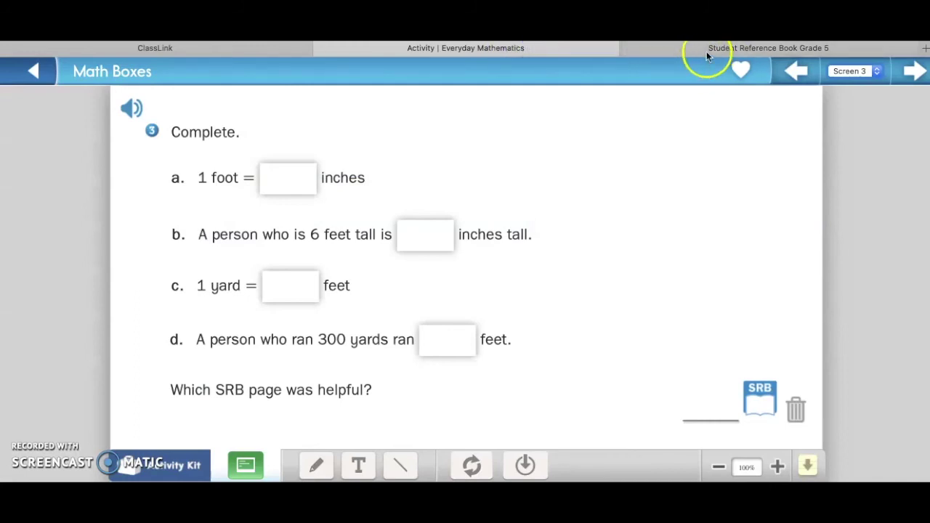